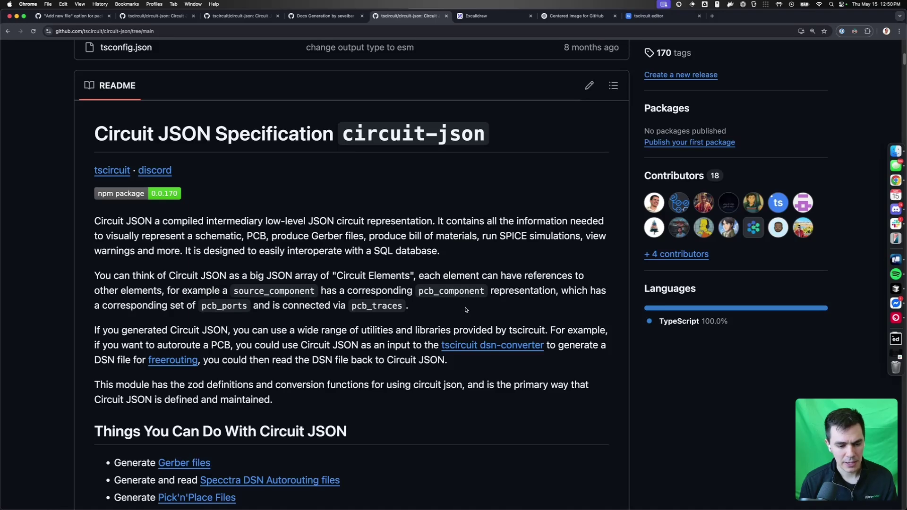
Read the circuit-json README's introduction and its list of things that can be done with Circuit JSON
scroll(465, 310, "down", 5)
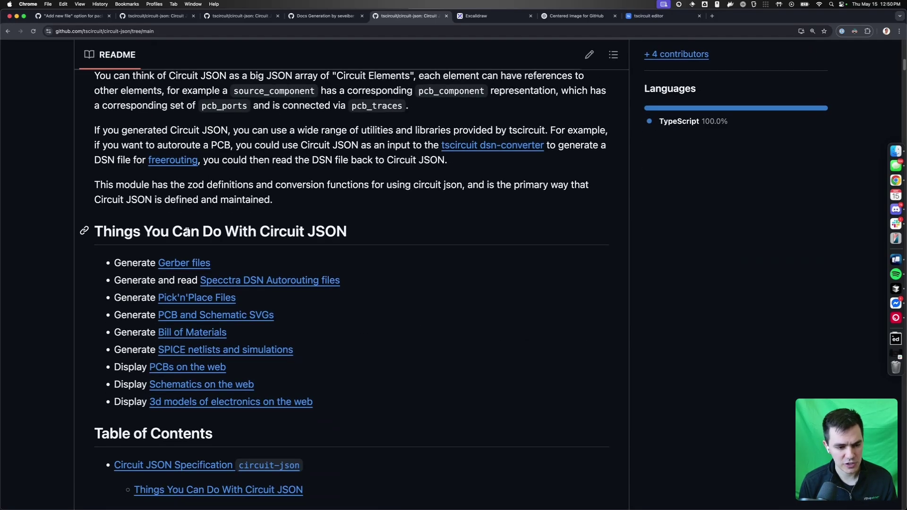
left_click_drag(117, 260, 255, 385)
left_click(322, 324)
scroll(344, 331, "down", 4)
scroll(352, 327, "up", 10)
scroll(410, 252, "down", 2)
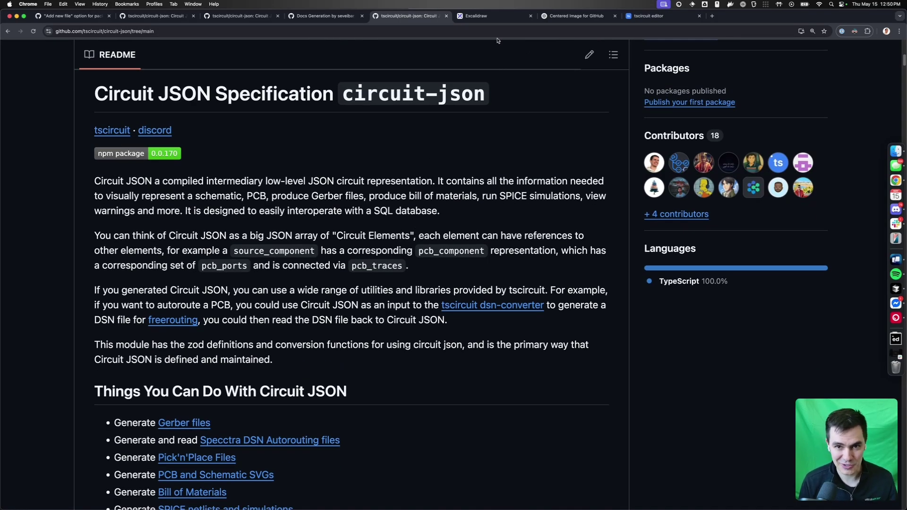
Switch to the tscircuit editor, run the blank circuit board code, and inspect its PCB, schematic and 3D renderings
left_click(643, 16)
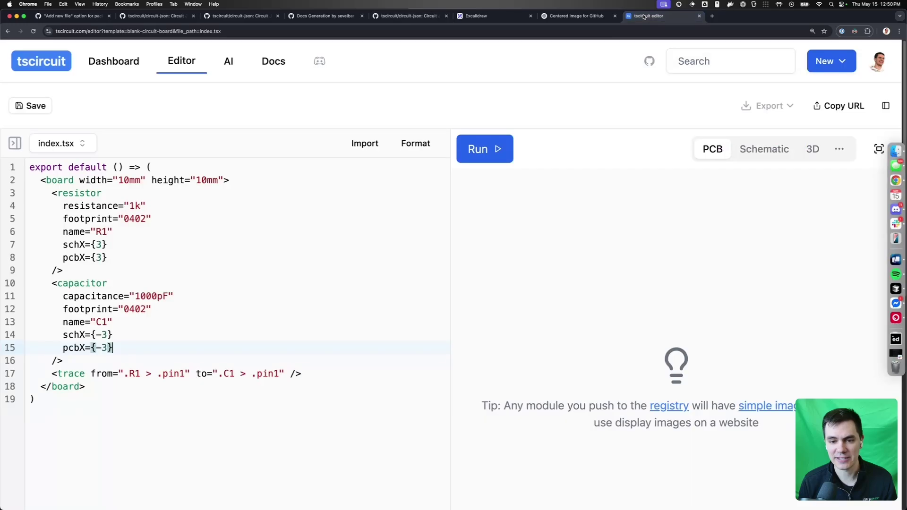
left_click(482, 148)
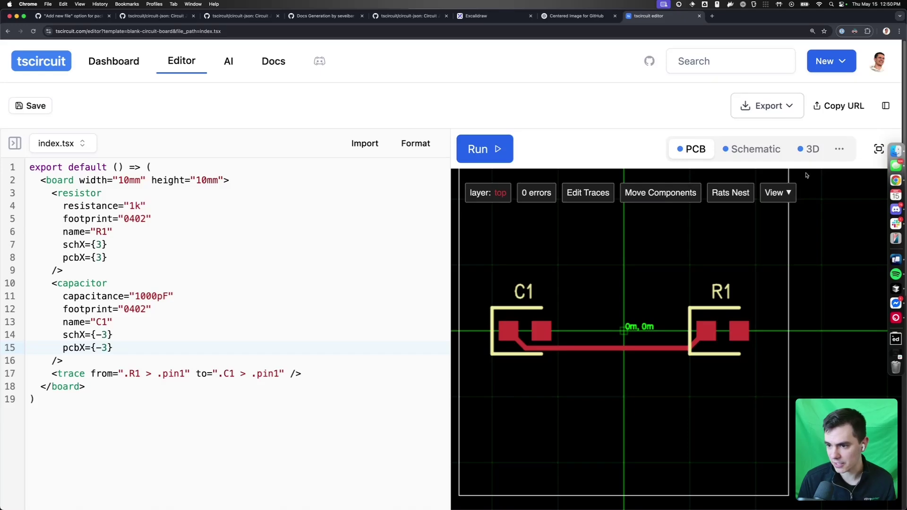
left_click(756, 149)
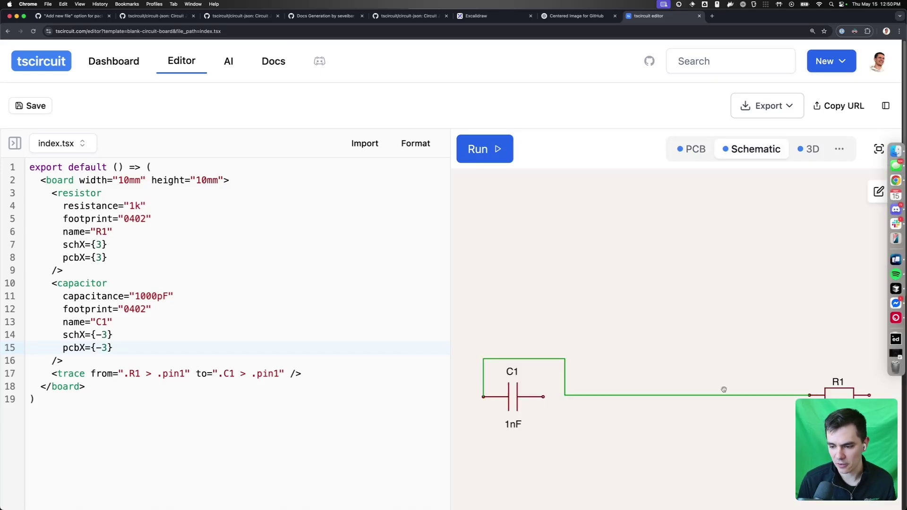
left_click_drag(715, 391, 664, 326)
left_click(696, 155)
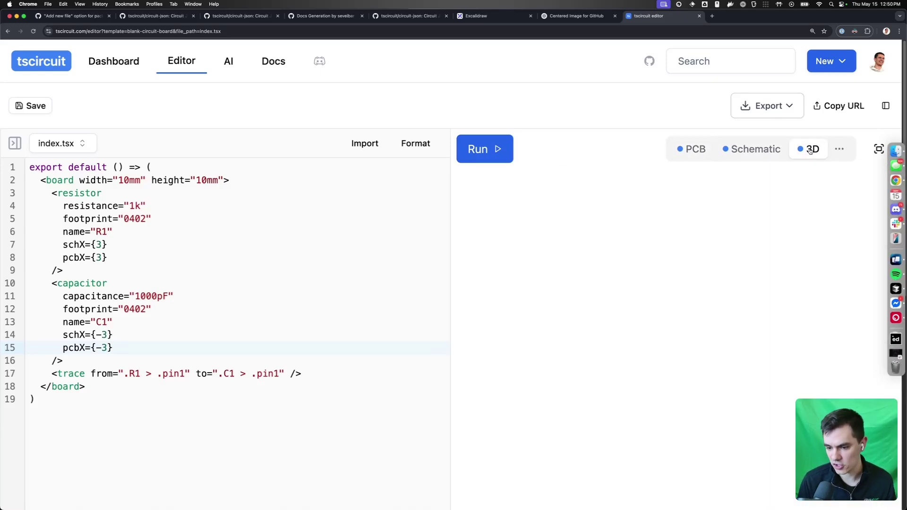
left_click(809, 149)
left_click_drag(625, 402, 707, 407)
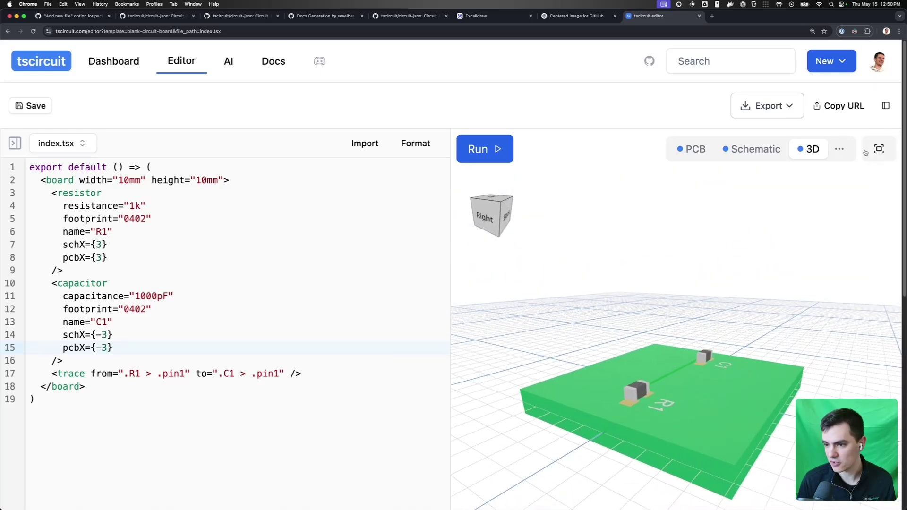
Show the board's Circuit JSON output and browse its full list of elements
left_click(839, 148)
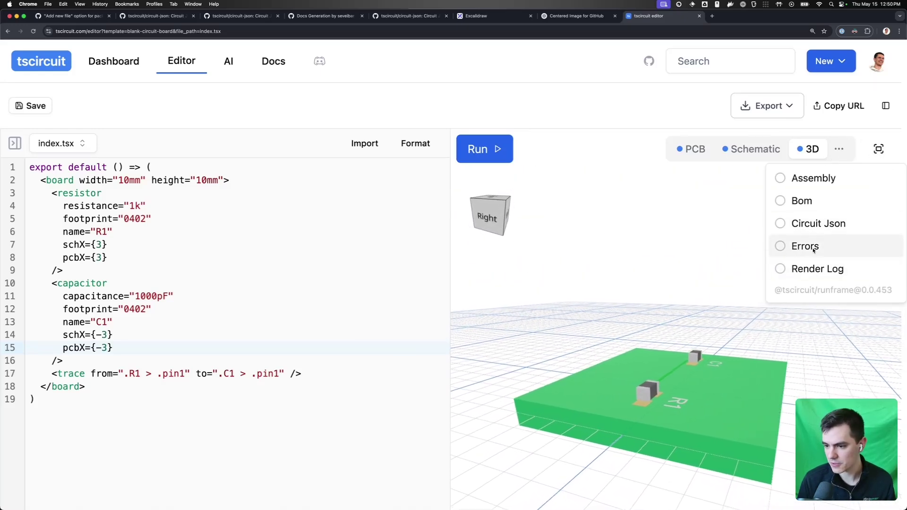
left_click(797, 224)
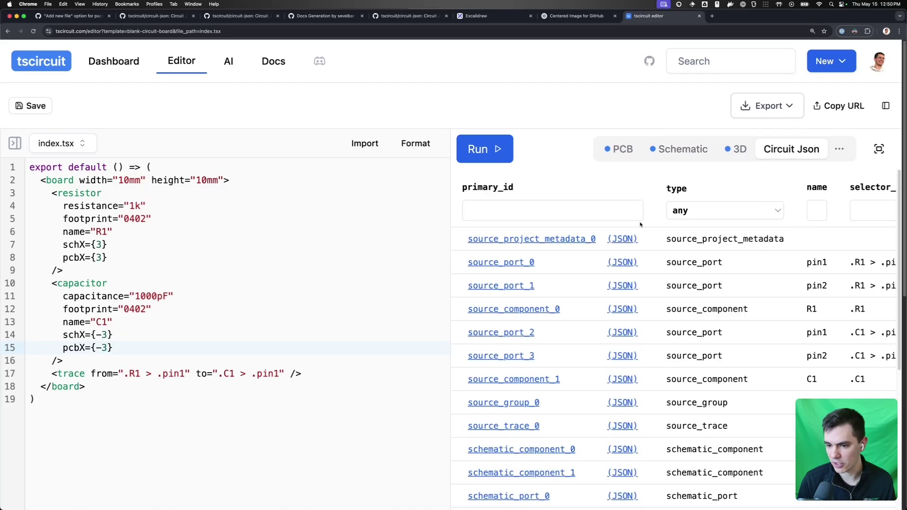
scroll(666, 271, "down", 10)
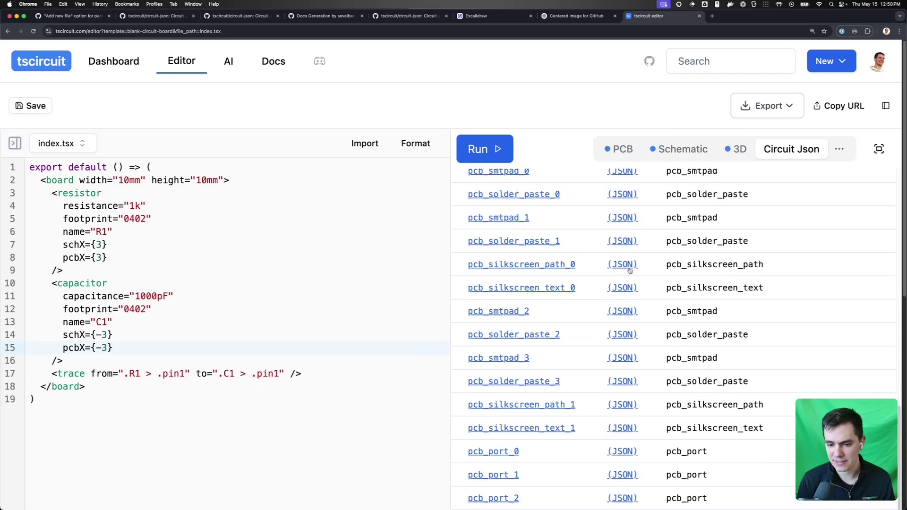
scroll(655, 322, "up", 10)
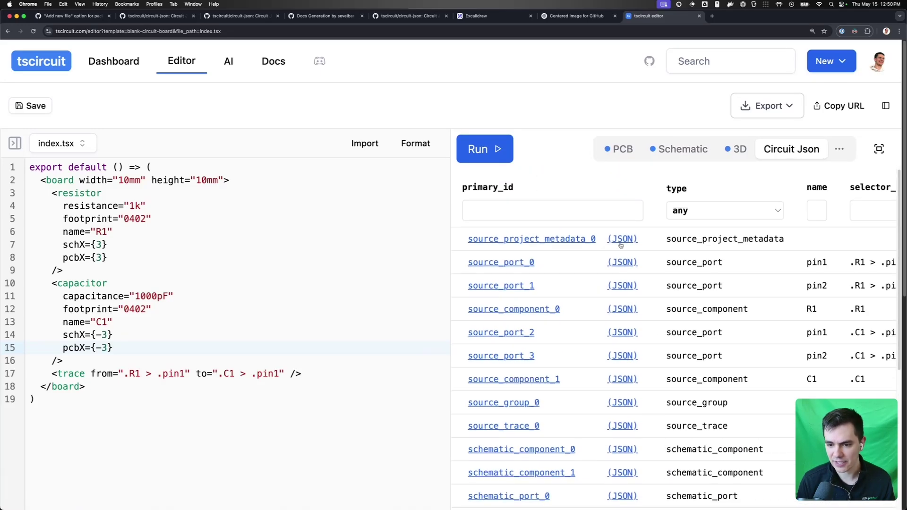
Inspect the raw JSON of source_project_metadata_0 and source_port_0, then look through the remaining Circuit JSON elements
left_click(622, 242)
left_click(672, 230)
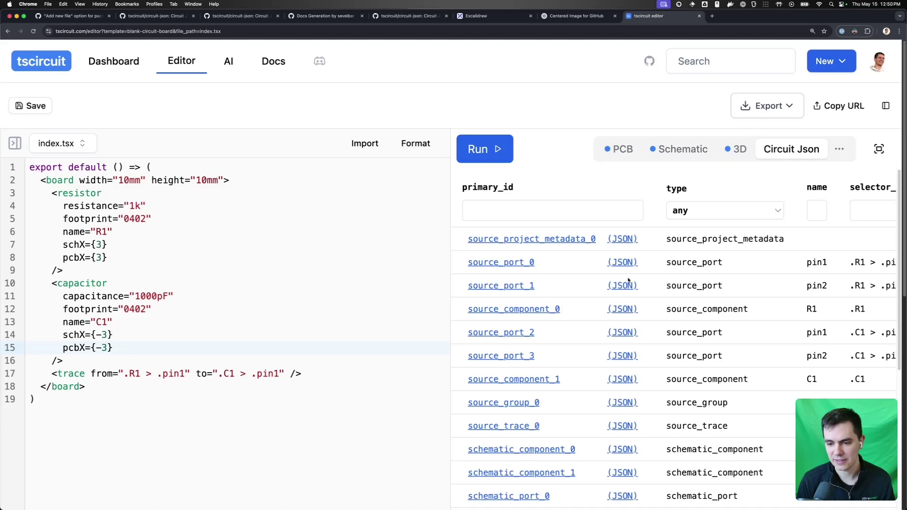
left_click(614, 262)
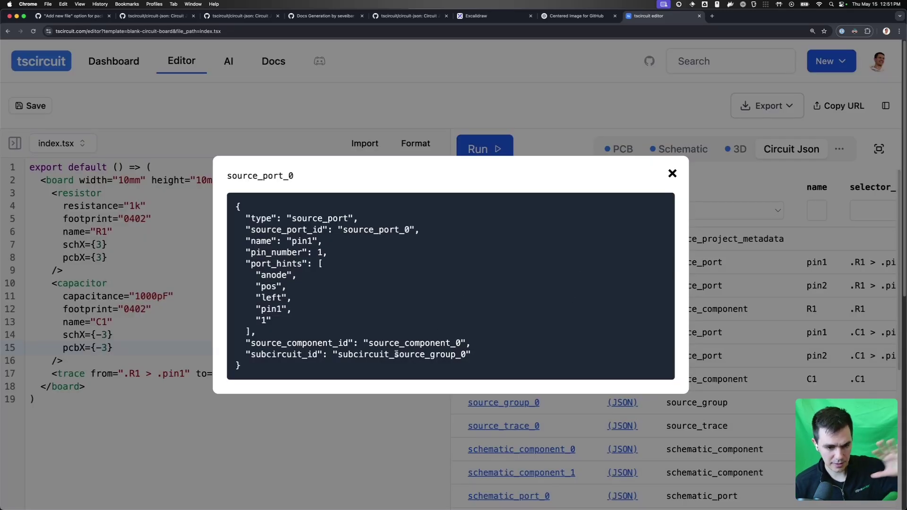
left_click(672, 175)
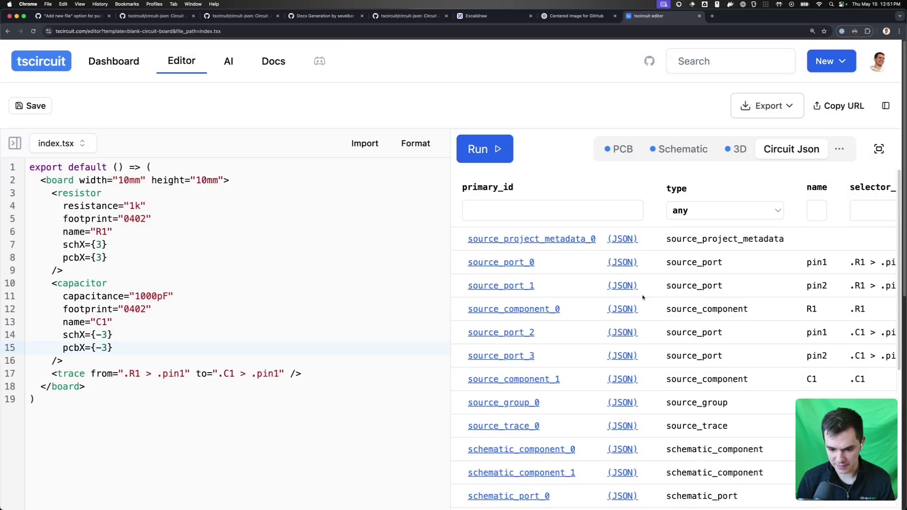
scroll(642, 297, "down", 10)
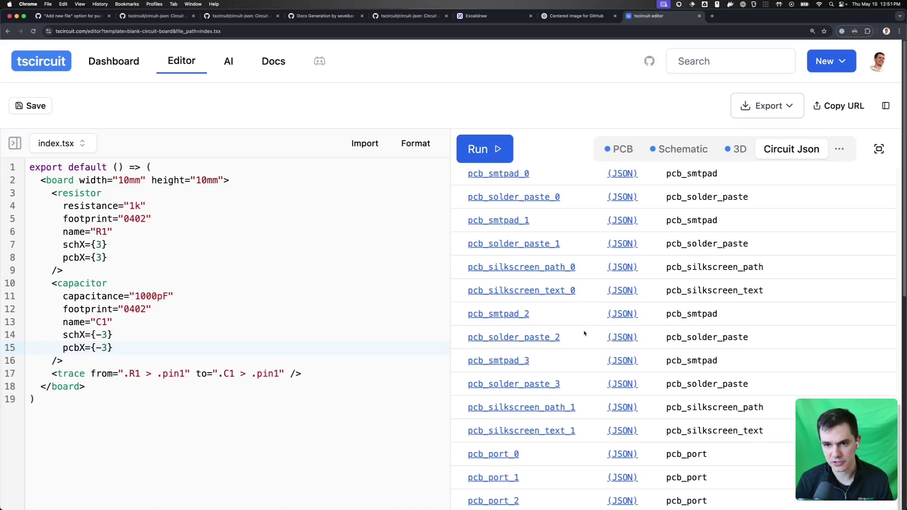
scroll(584, 333, "up", 10)
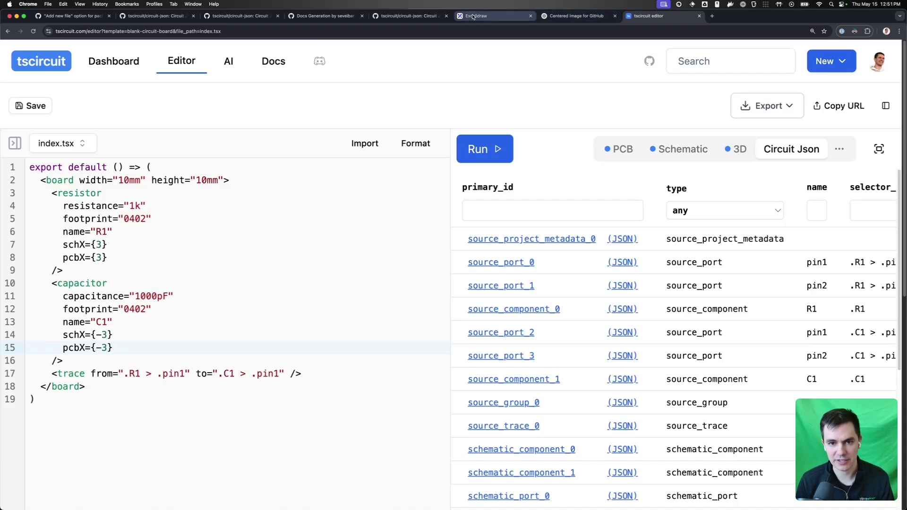
Return to the circuit-json README on GitHub and look through its table of contents
left_click(428, 20)
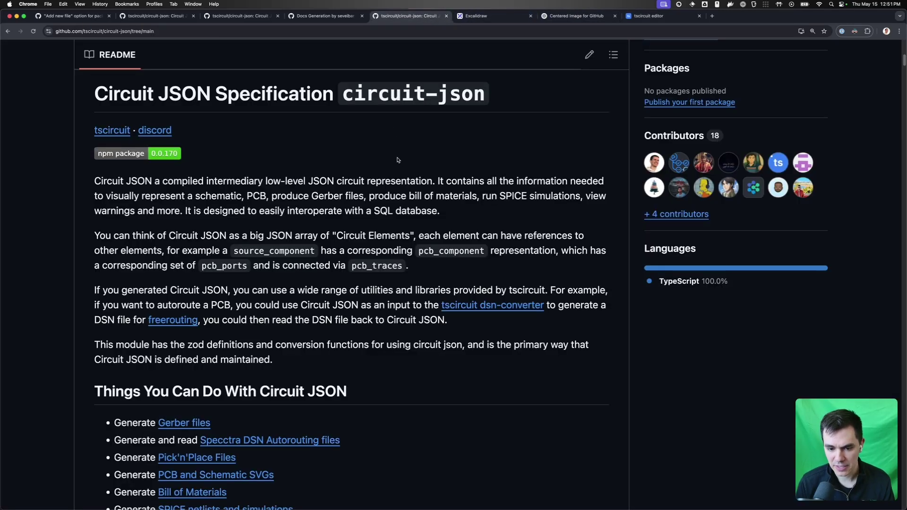
scroll(294, 280, "down", 5)
scroll(294, 280, "down", 10)
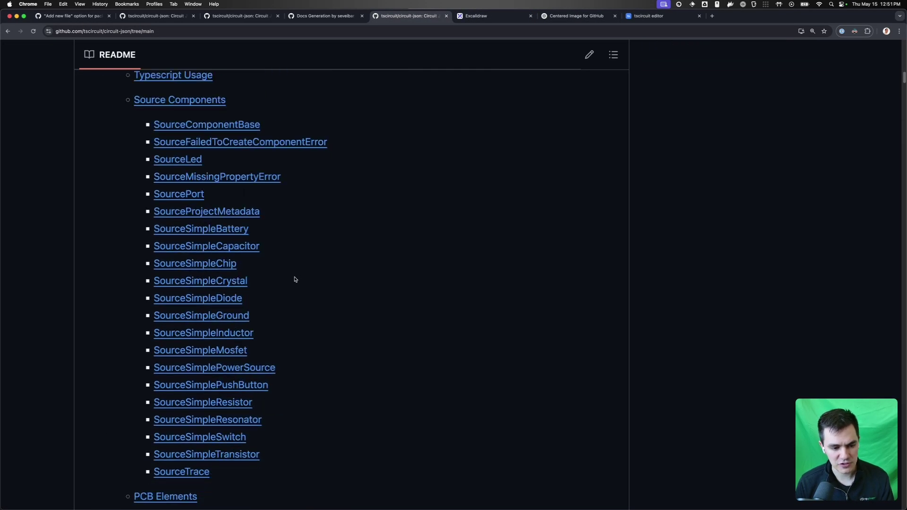
scroll(296, 282, "up", 3)
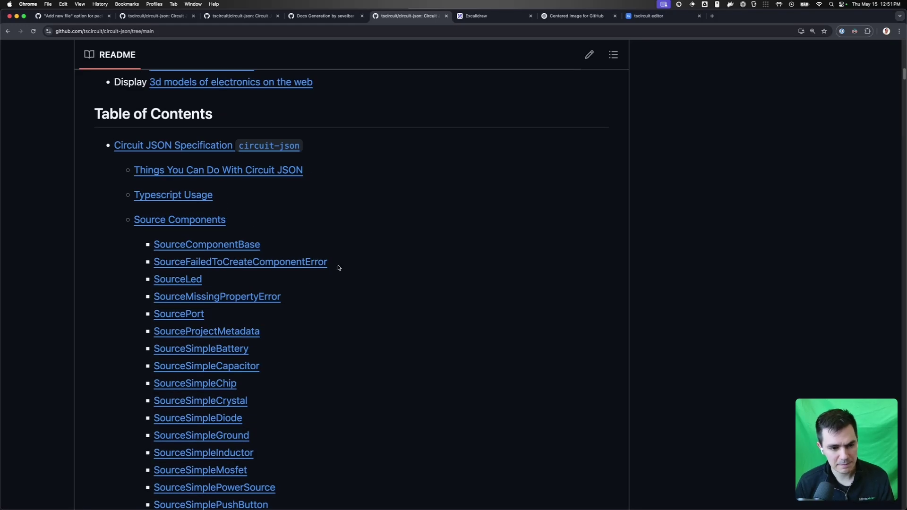
scroll(380, 251, "up", 5)
scroll(377, 252, "down", 3)
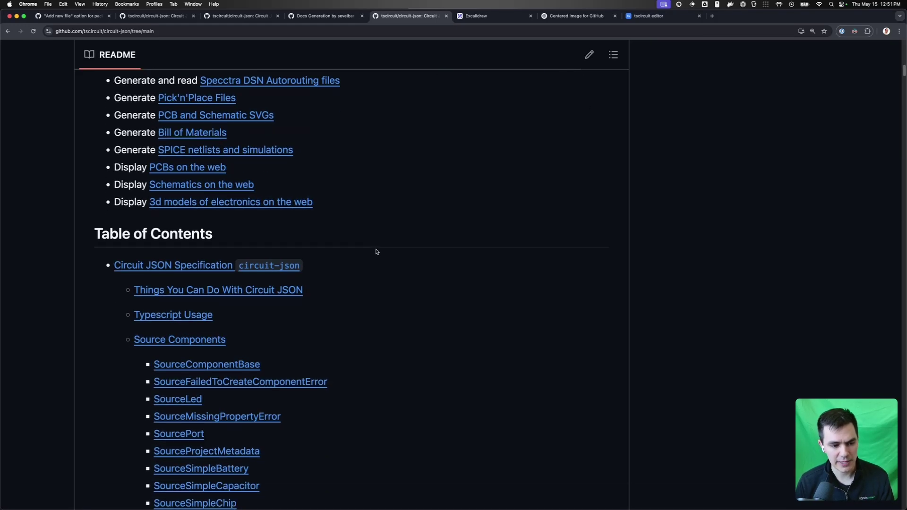
scroll(377, 251, "down", 1)
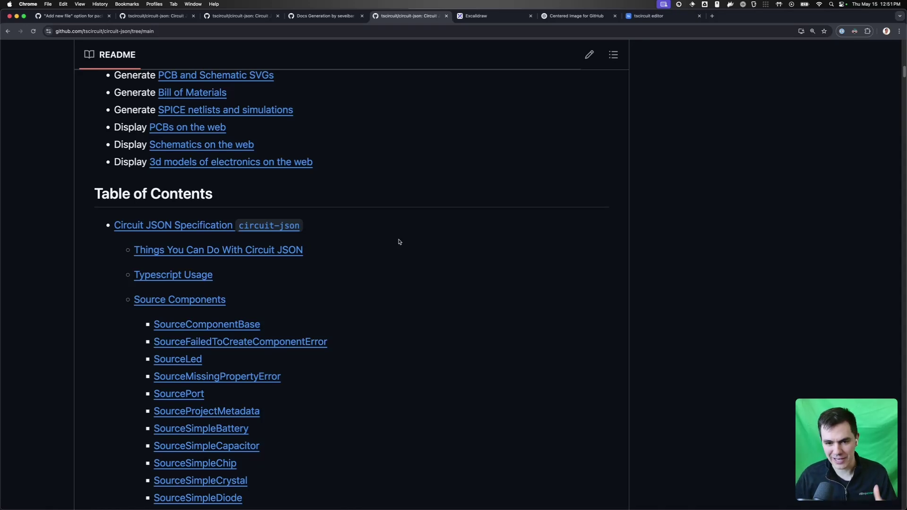
scroll(381, 257, "down", 15)
scroll(381, 259, "up", 8)
scroll(381, 259, "up", 12)
scroll(381, 258, "down", 6)
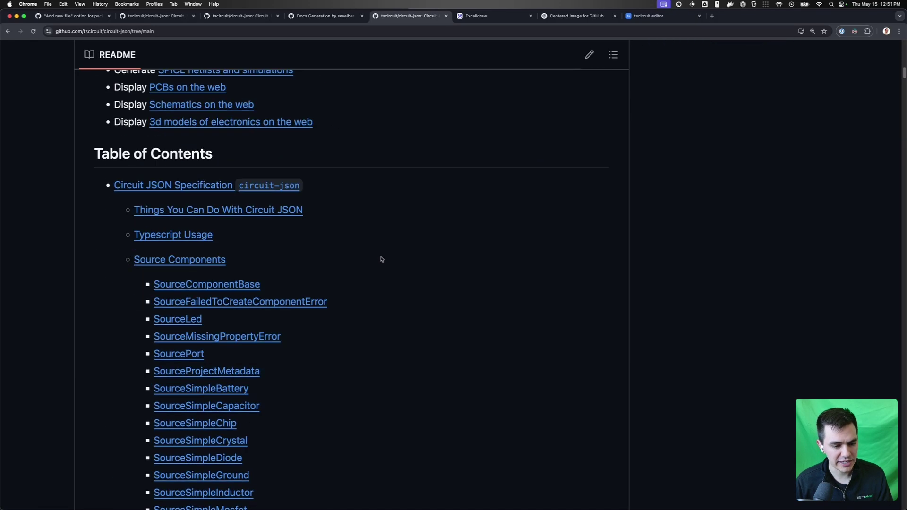
Go to the README's Source Components section and examine the SourceComponentBase and SourceFailedToCreateComponentError interfaces
left_click(175, 222)
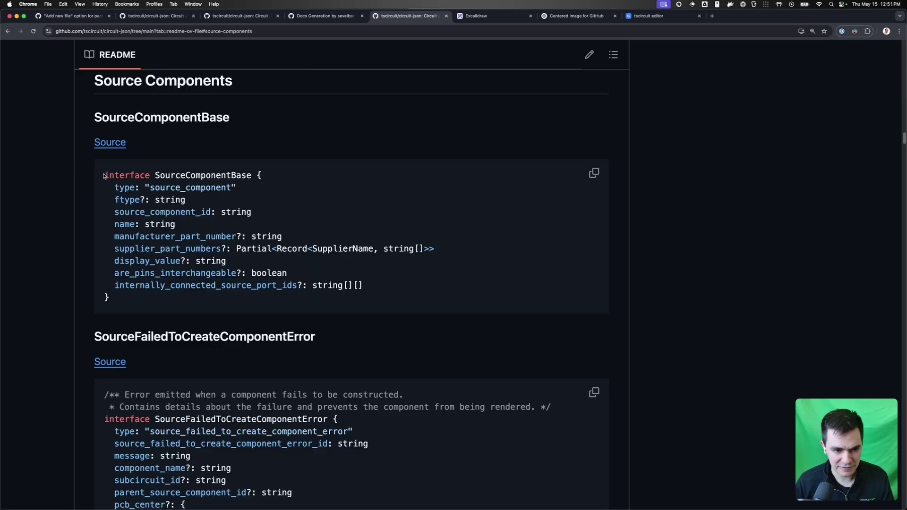
left_click_drag(104, 174, 127, 305)
left_click(126, 305)
scroll(213, 227, "down", 3)
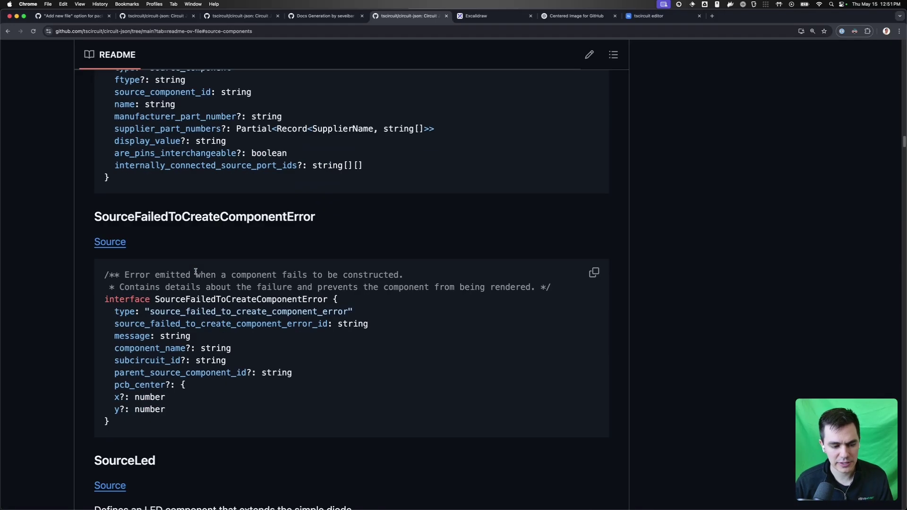
scroll(213, 226, "up", 3)
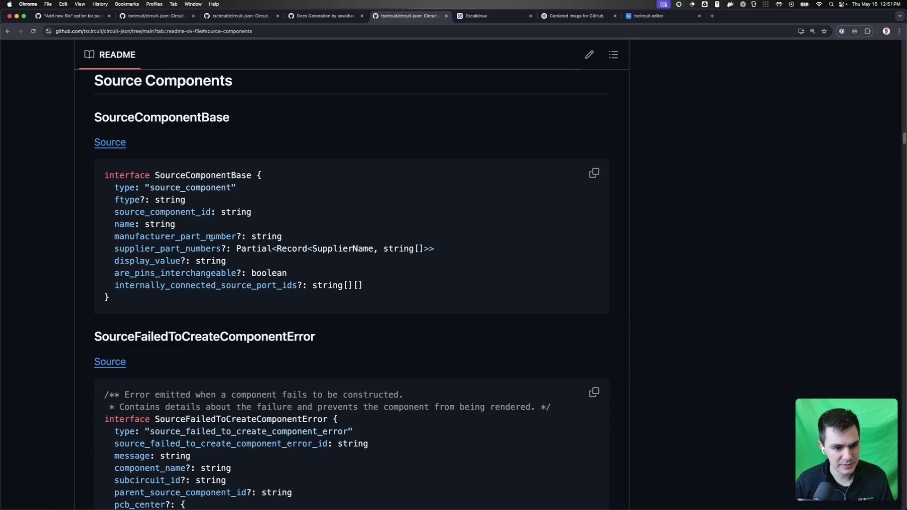
Examine the table of contents entries under Source Components and PCB Elements
scroll(241, 231, "down", 15)
scroll(229, 251, "up", 20)
scroll(229, 251, "up", 8)
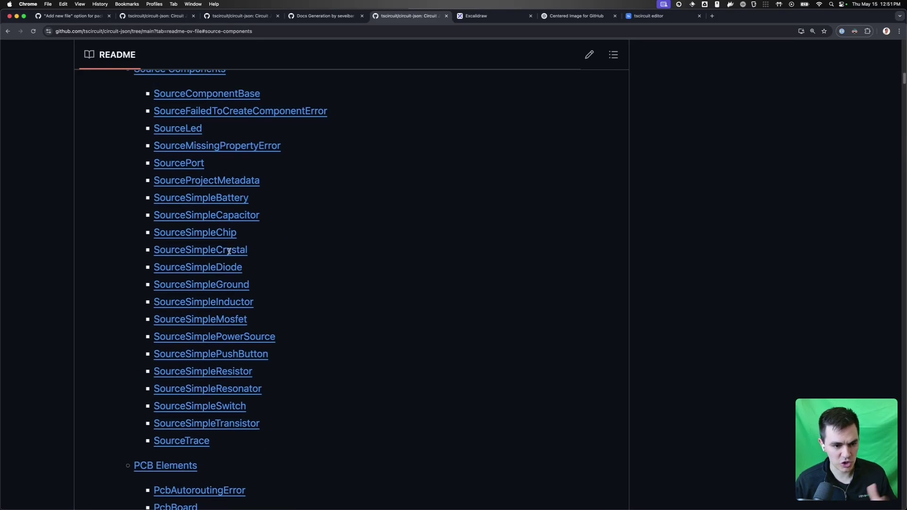
scroll(233, 265, "up", 2)
scroll(238, 266, "down", 3)
scroll(241, 265, "down", 12)
scroll(239, 256, "up", 10)
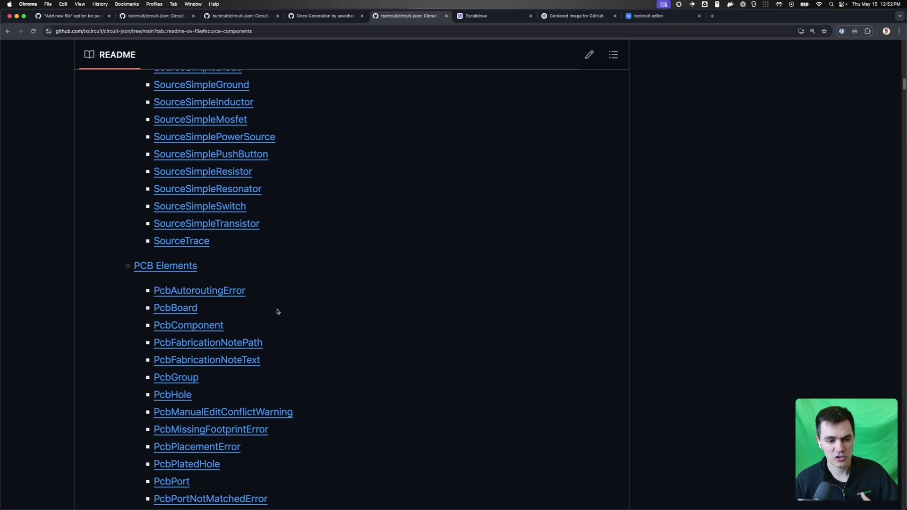
scroll(246, 307, "down", 2)
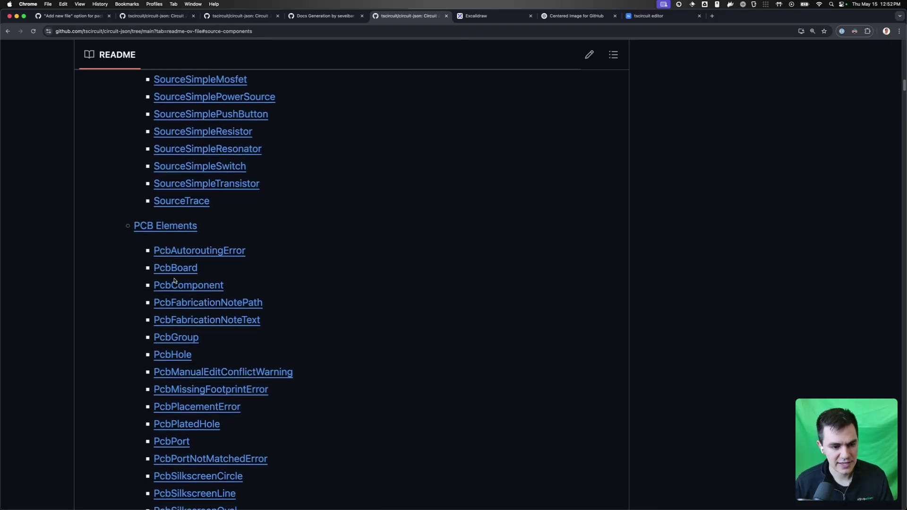
scroll(203, 354, "down", 4)
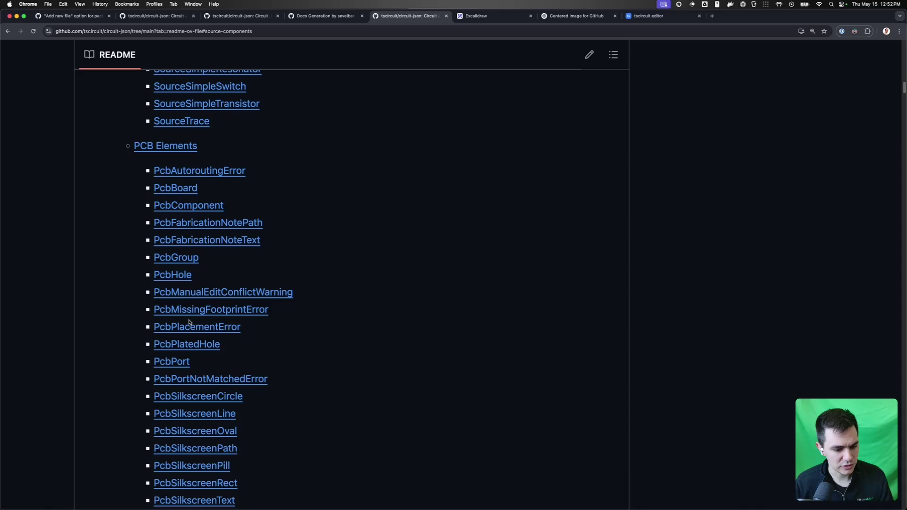
Open the PcbPlatedHole definition, highlight its subcircuit_id and pcb_component_id properties, and look over the neighbouring element definitions
left_click(200, 344)
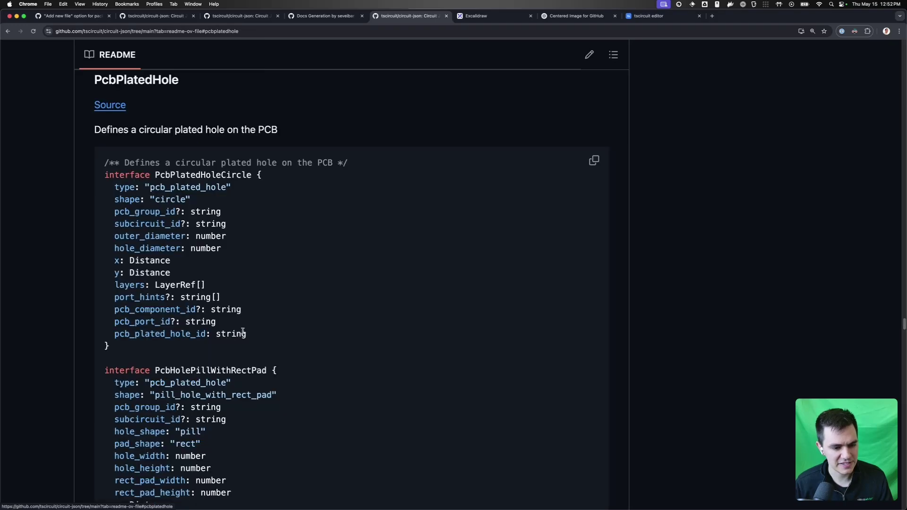
left_click_drag(129, 225, 227, 225)
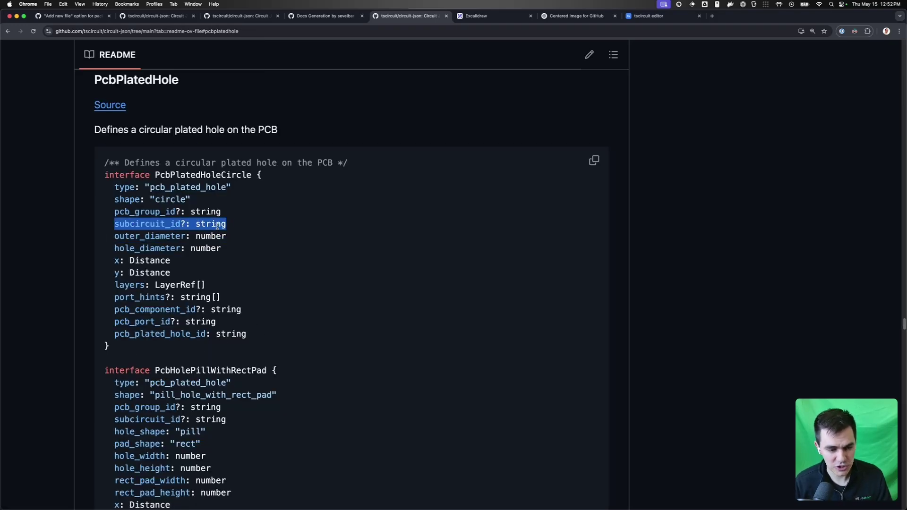
double_click(152, 225)
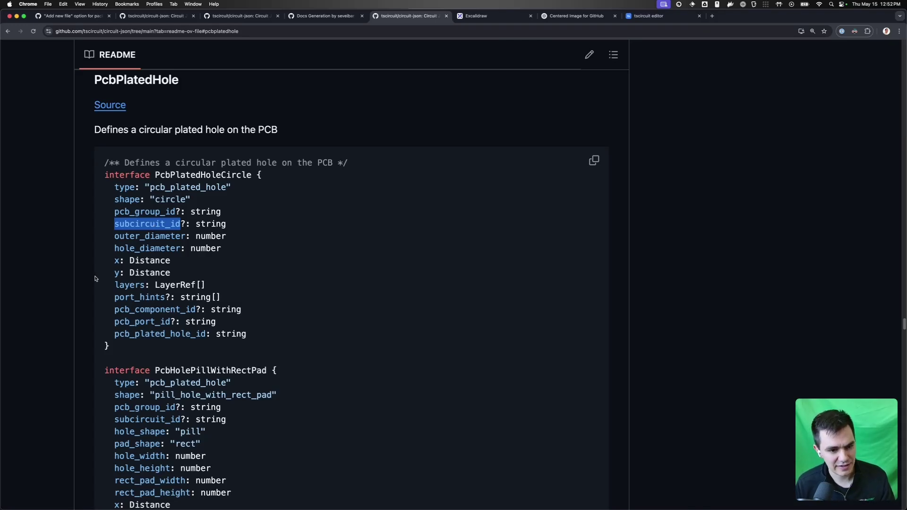
double_click(139, 308)
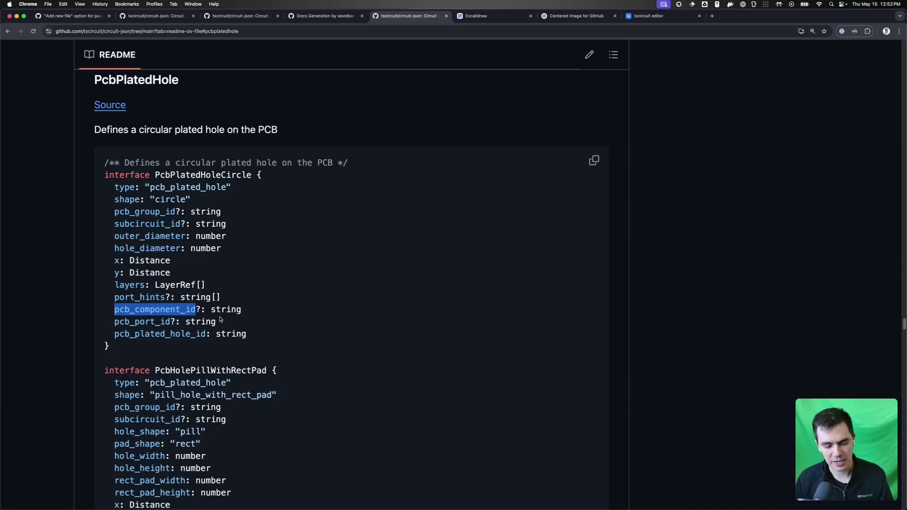
scroll(440, 156, "down", 20)
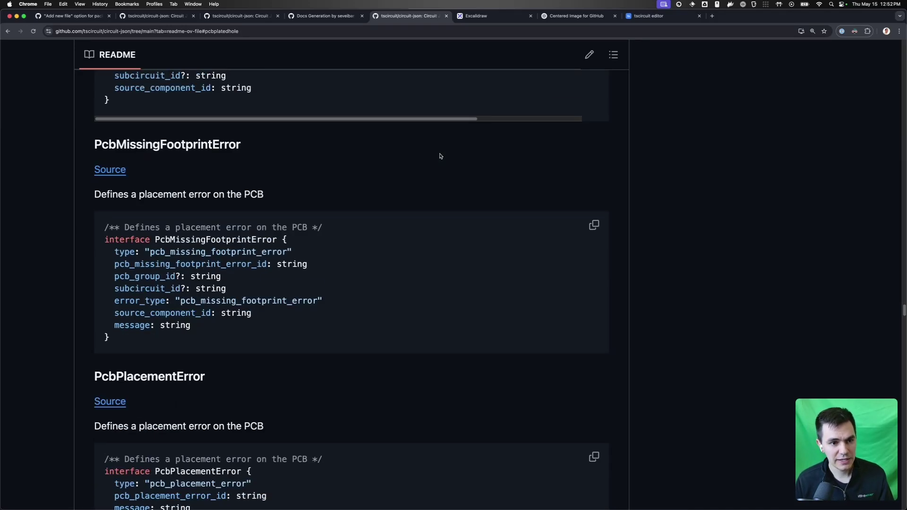
scroll(441, 156, "up", 20)
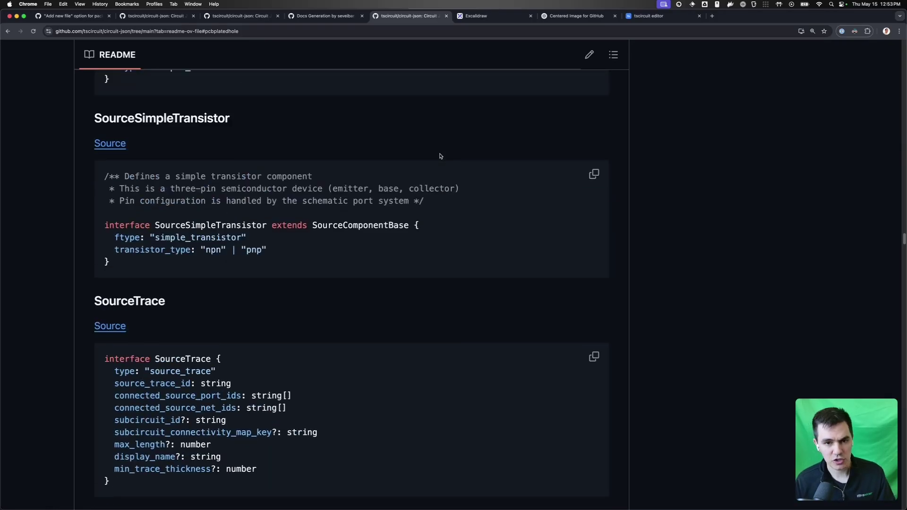
Open github.com/tscircuit/eval in a new browser tab and highlight the runTscircuitCode call and circuitJson logging in its README example
key("super+t")
type("github.com/tscircuit/eval")
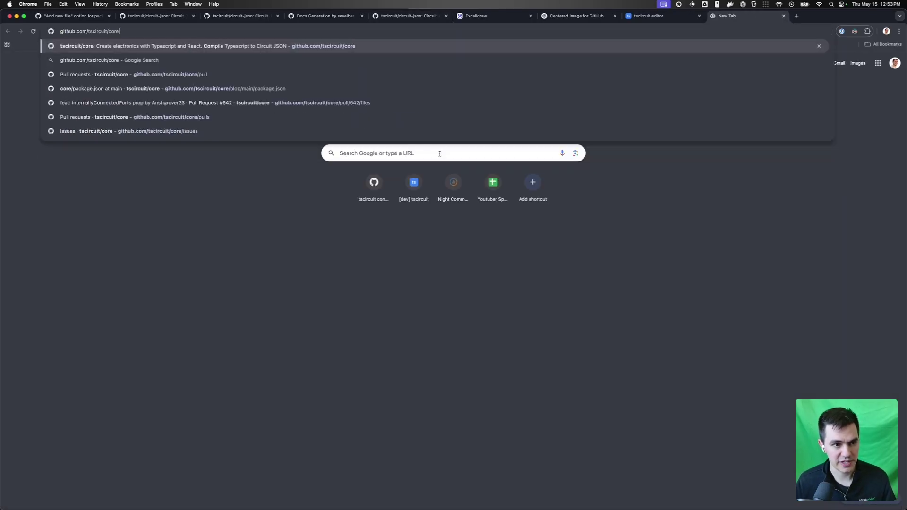
key("Return")
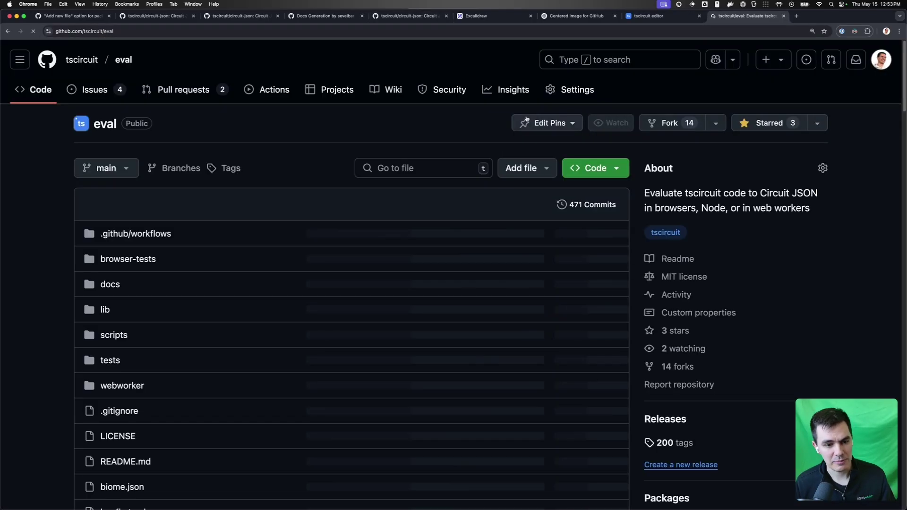
scroll(265, 189, "down", 10)
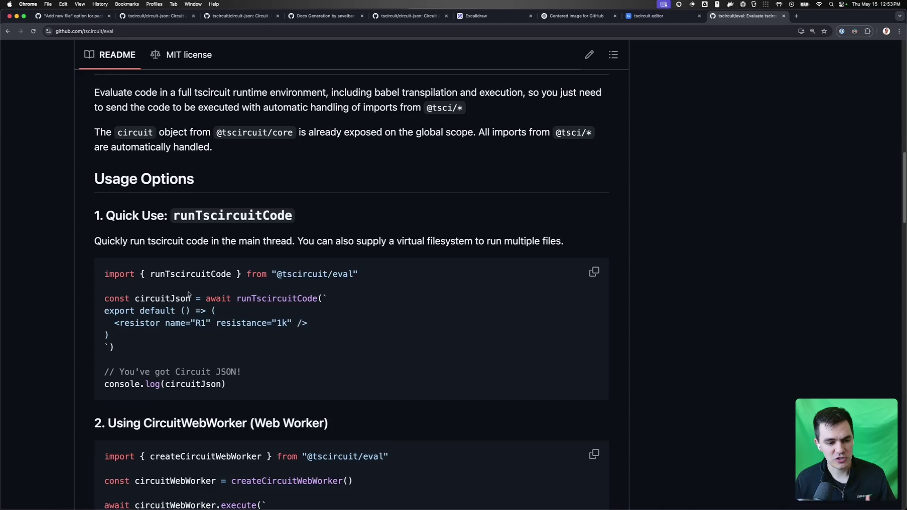
left_click_drag(232, 298, 240, 339)
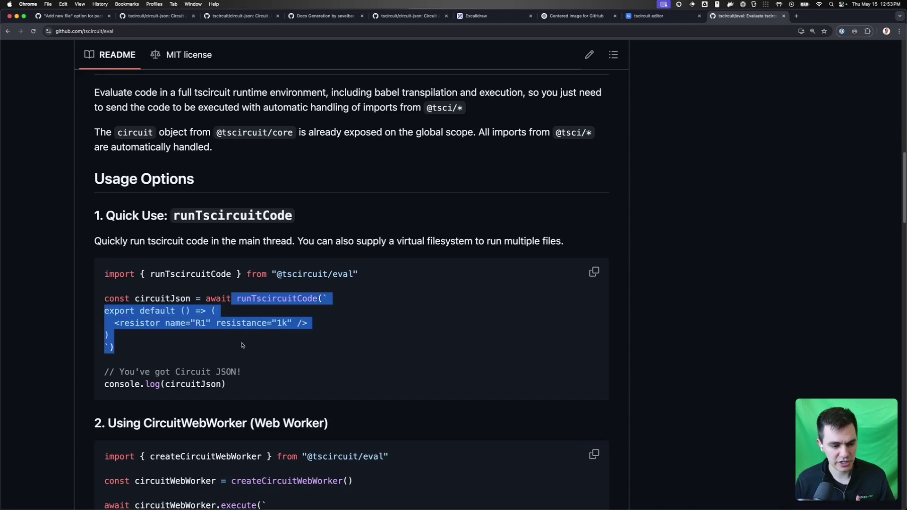
left_click_drag(245, 389, 189, 366)
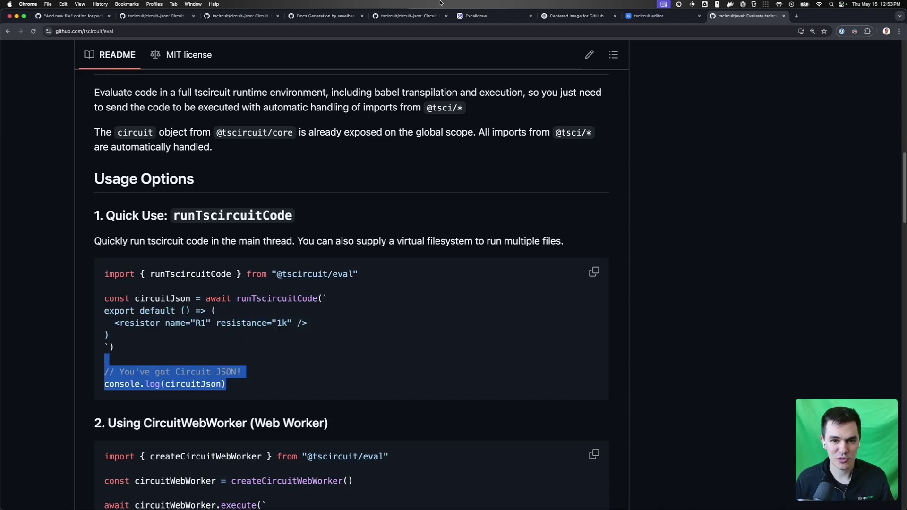